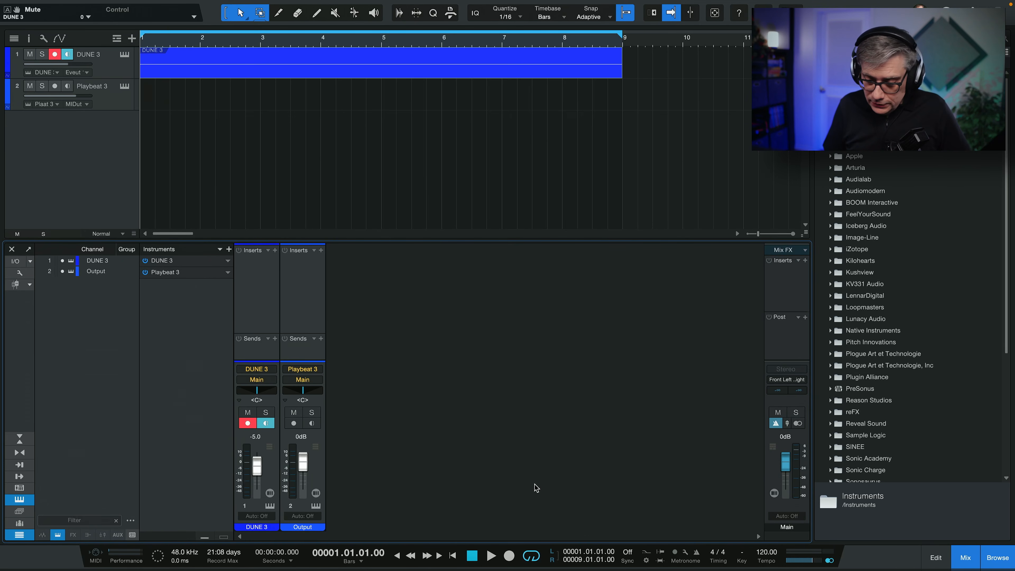
Step: Play the arrangement from the start to hear the DUNE 3 and Playbeat 3 tracks, and stop playback
left_click(491, 556)
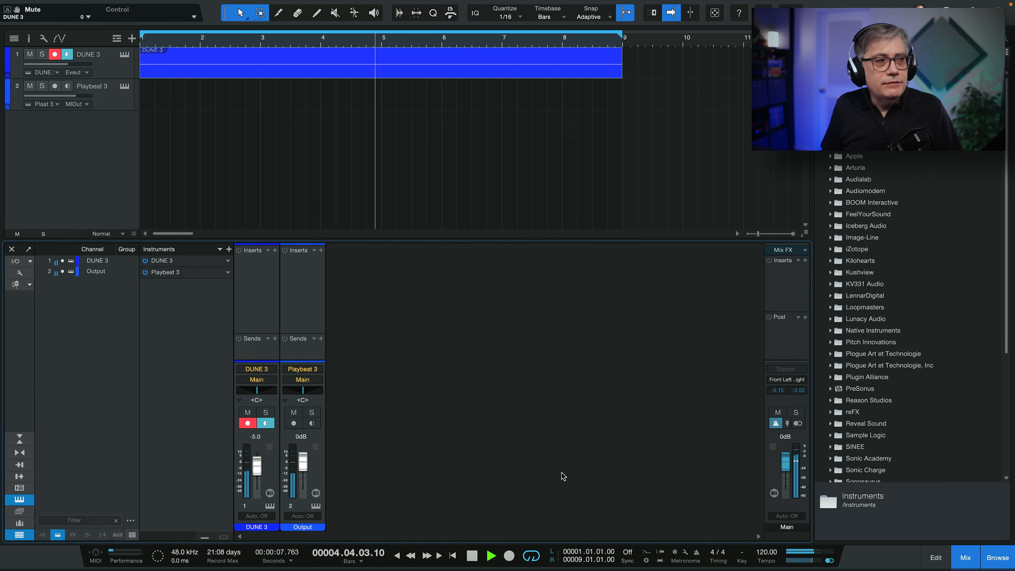
key("space")
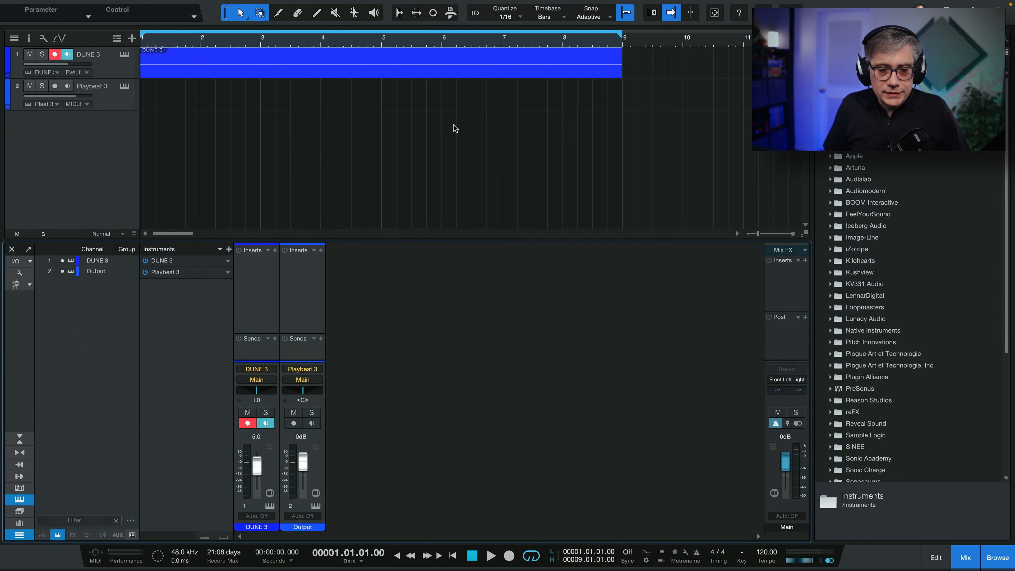
Step: Add a bus channel to the mixer with the 9.1.6 channel format and name it Ambisonics
right_click(368, 311)
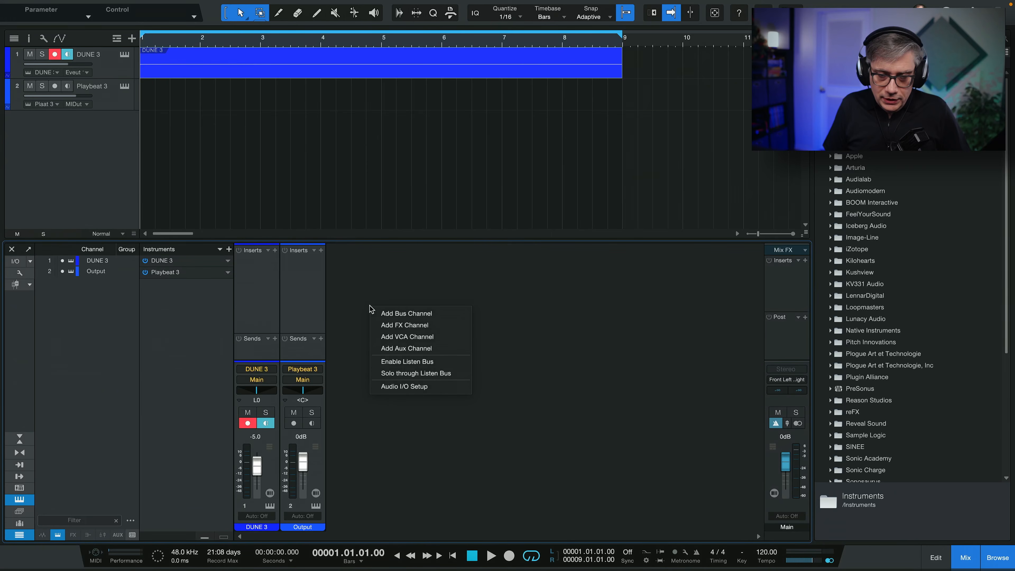
left_click(393, 315)
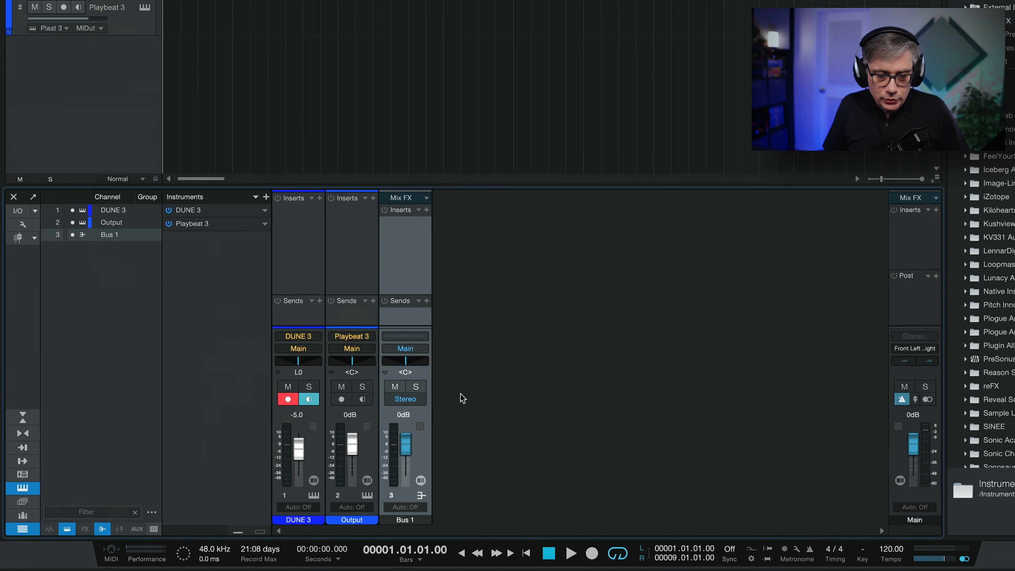
left_click(355, 422)
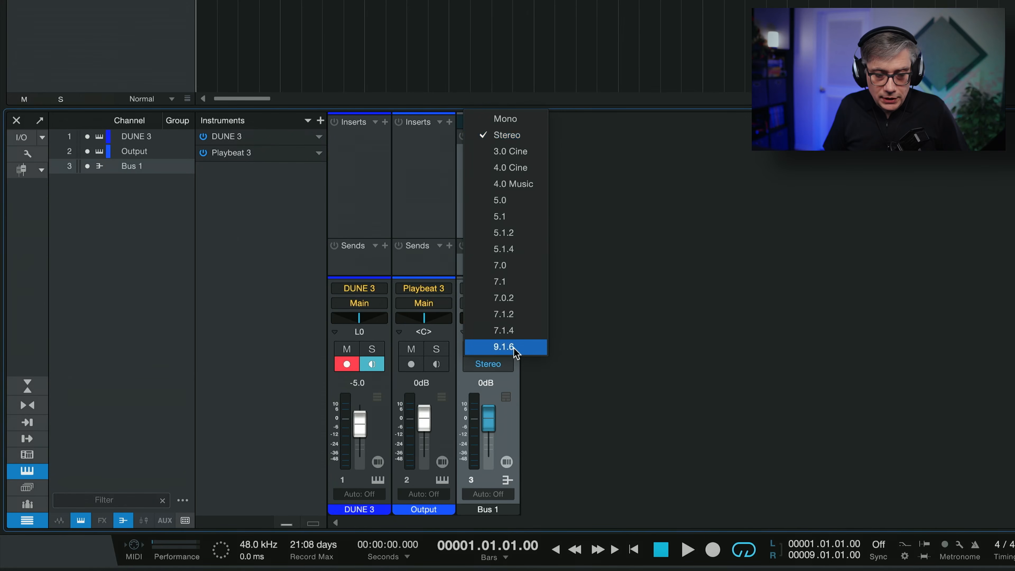
left_click(503, 347)
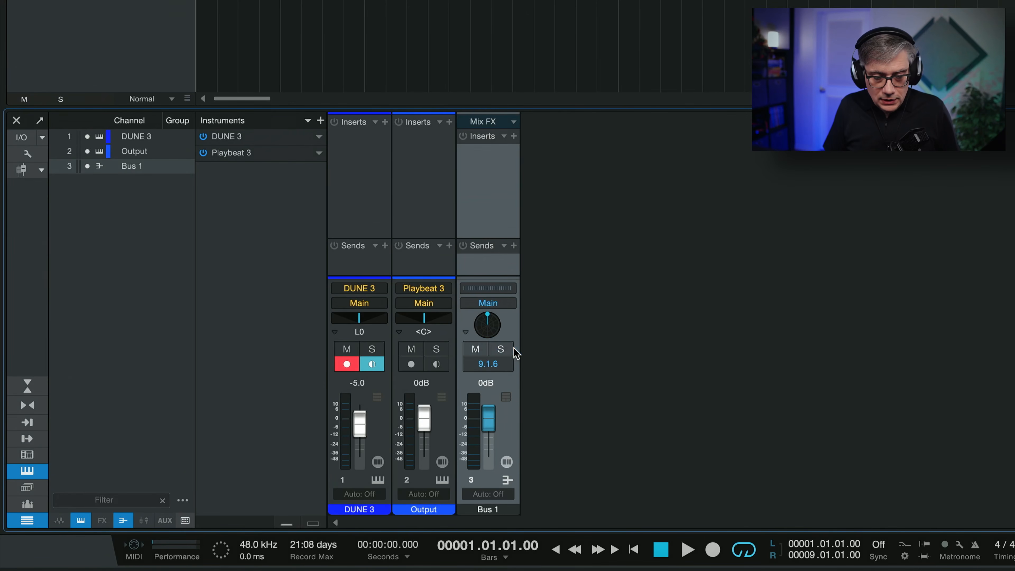
double_click(497, 511)
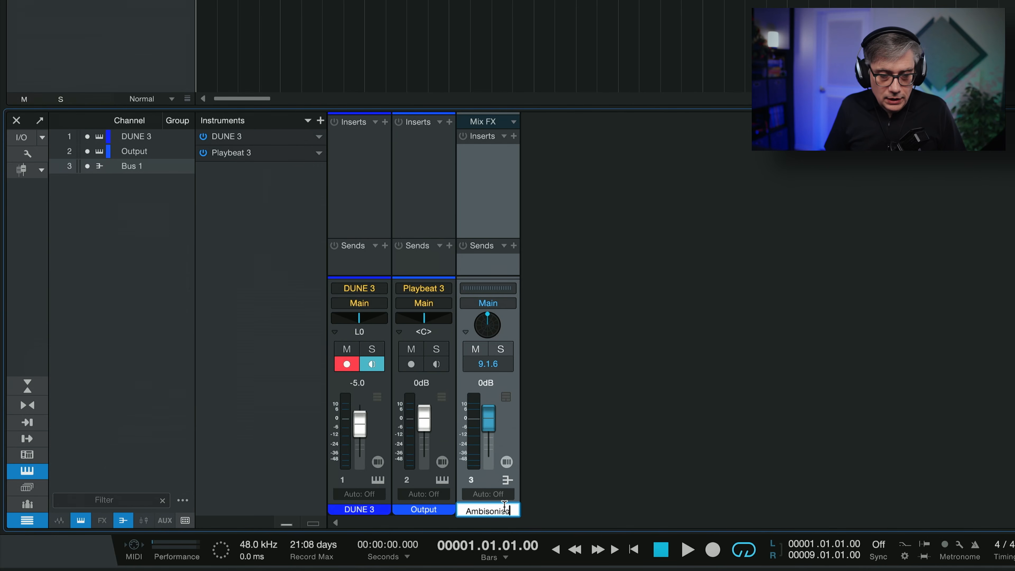
key("Return")
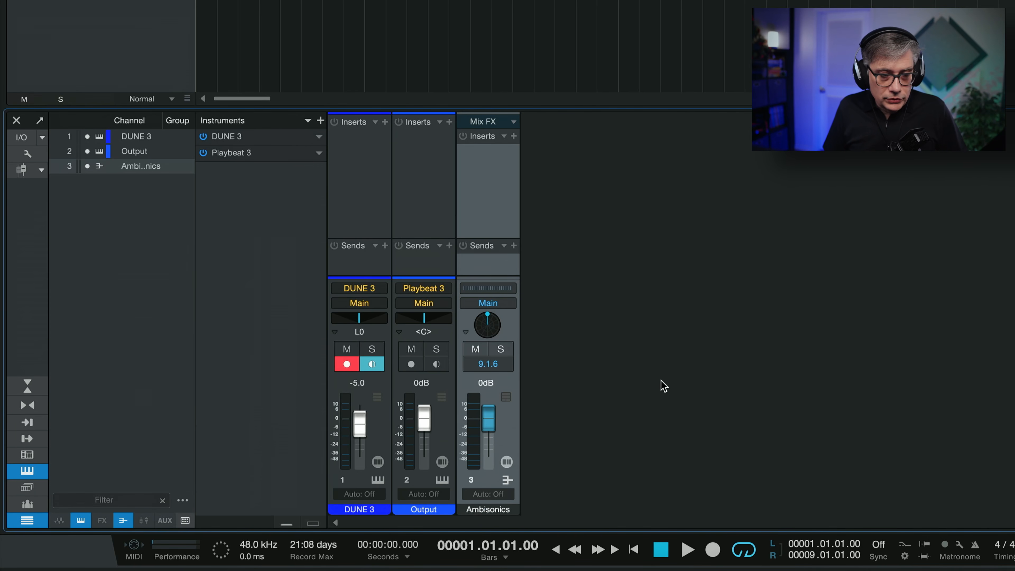
Step: Route the outputs of the DUNE 3 and Playbeat 3 channels to the Ambisonics bus
left_click(367, 304)
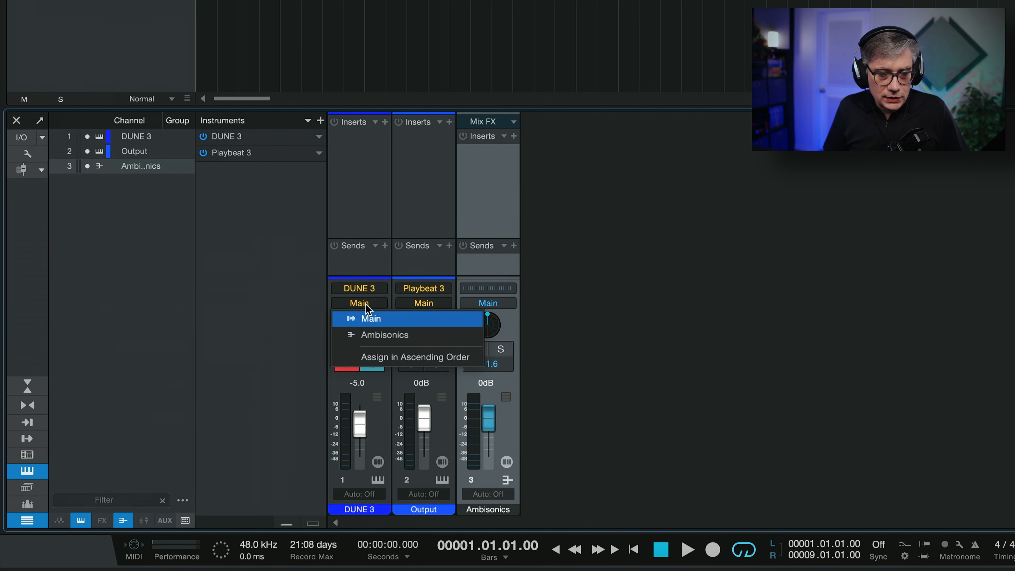
left_click(376, 338)
left_click(428, 305)
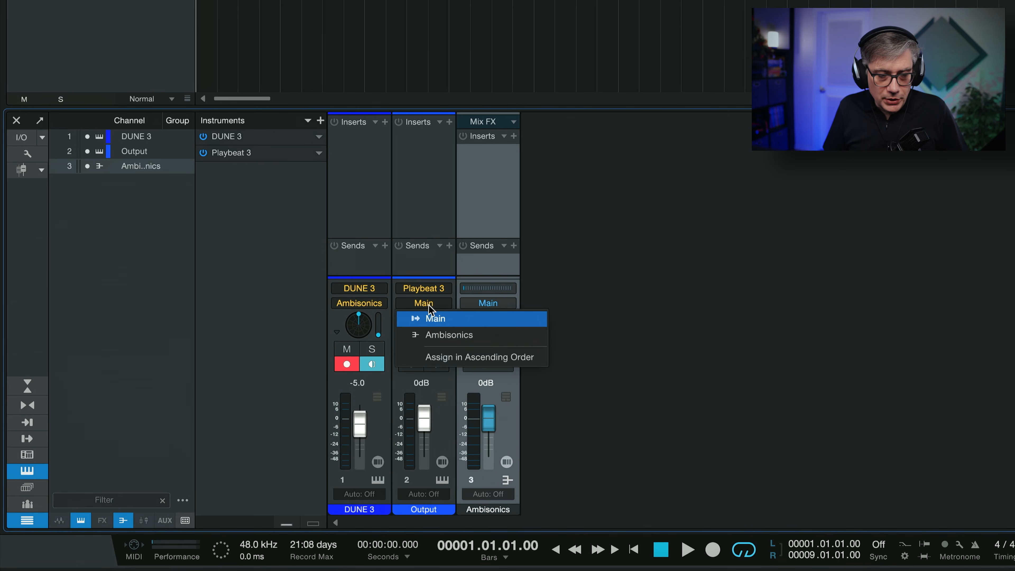
left_click(439, 335)
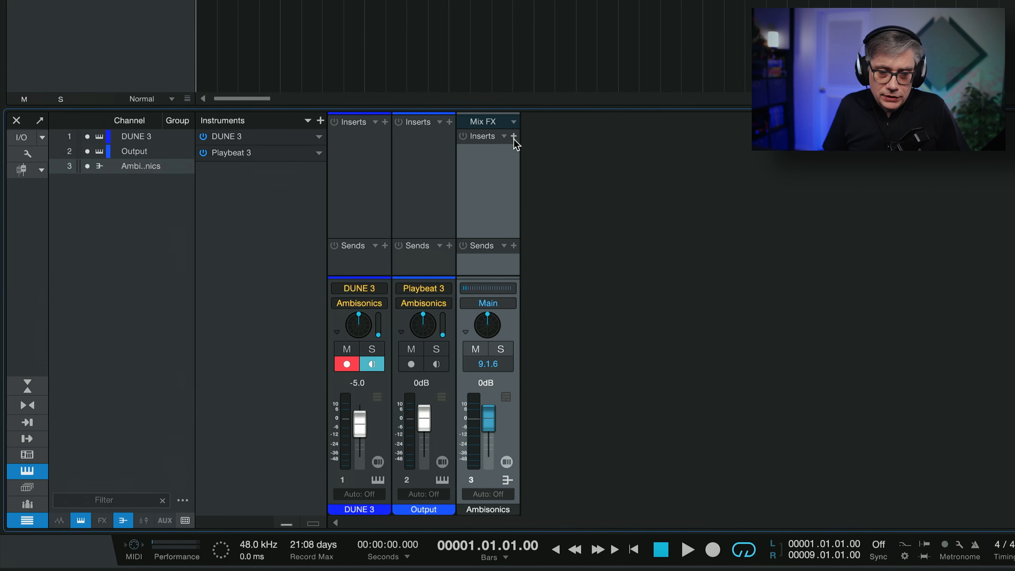
Step: Search the effects for "ab" and insert the ab Encoder plug-in on the Ambisonics bus
left_click(514, 136)
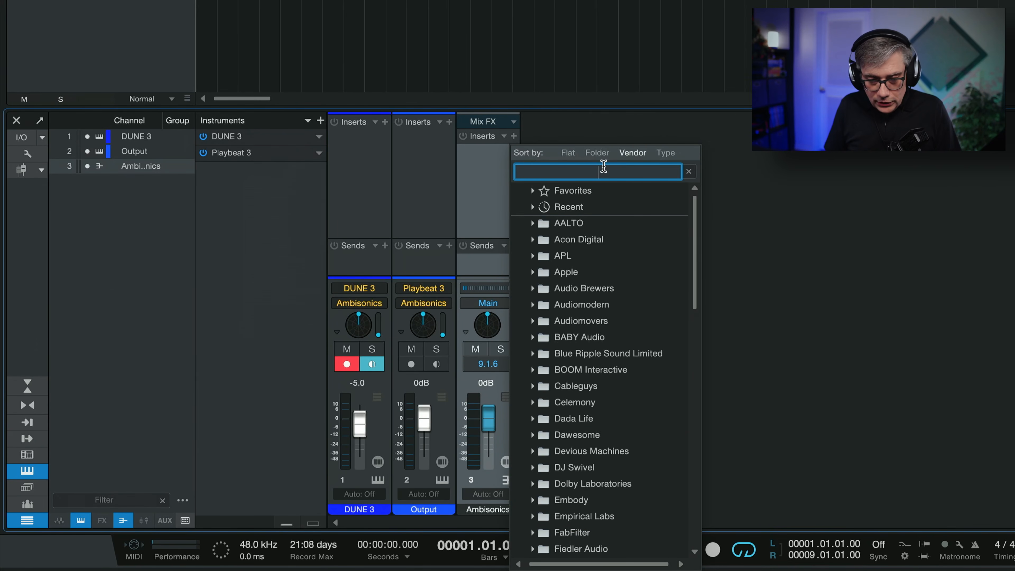
type("ab")
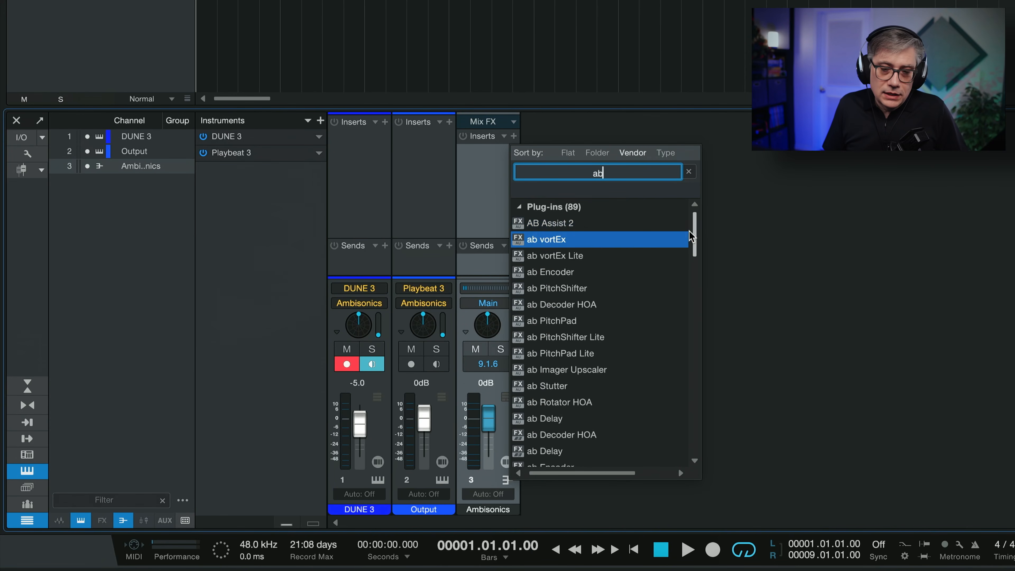
left_click_drag(695, 236, 694, 239)
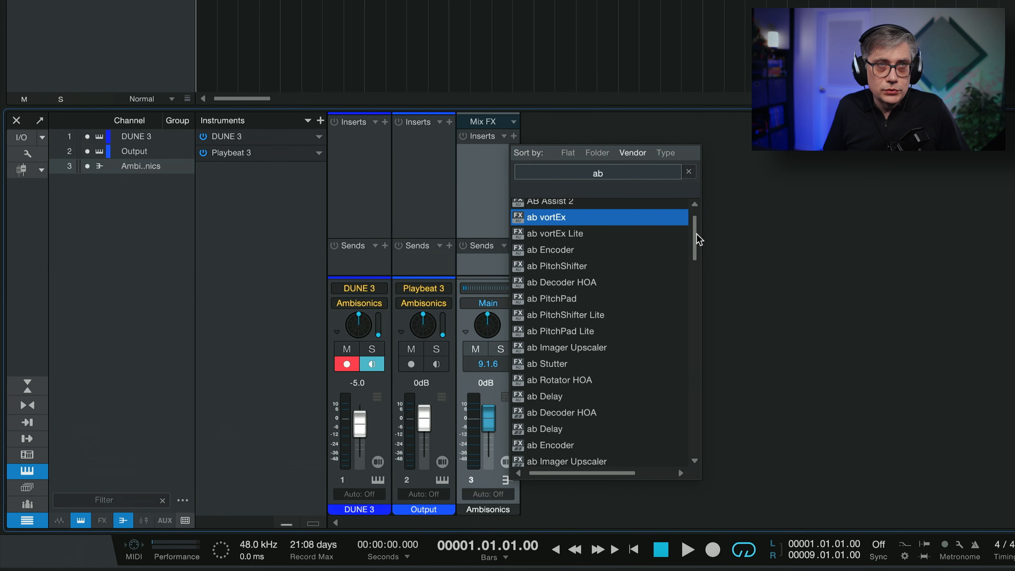
left_click_drag(695, 239, 698, 267)
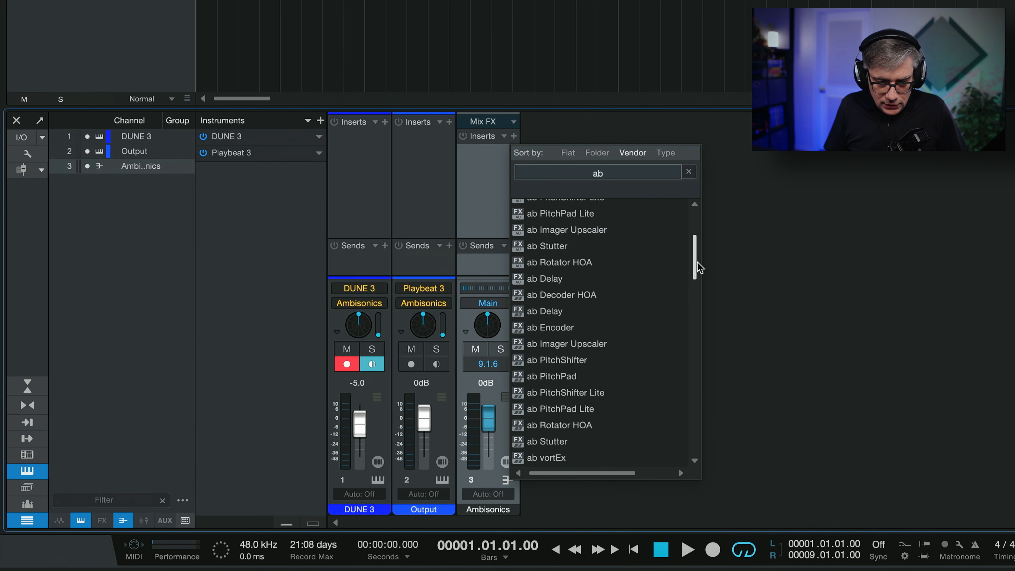
left_click(550, 327)
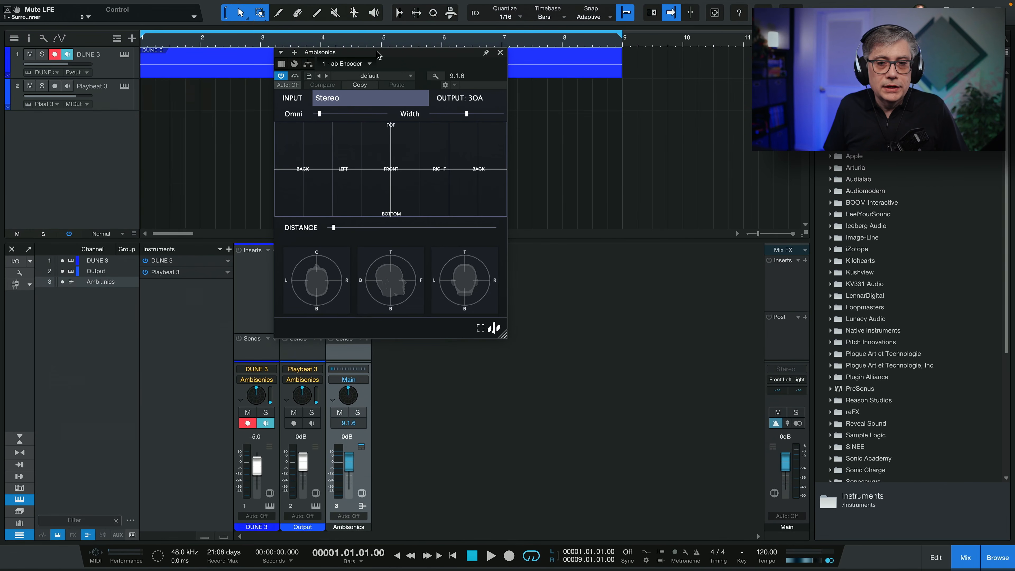
Step: Set the ab Encoder's input format to Atmos 9.1.6
left_click_drag(377, 56, 339, 69)
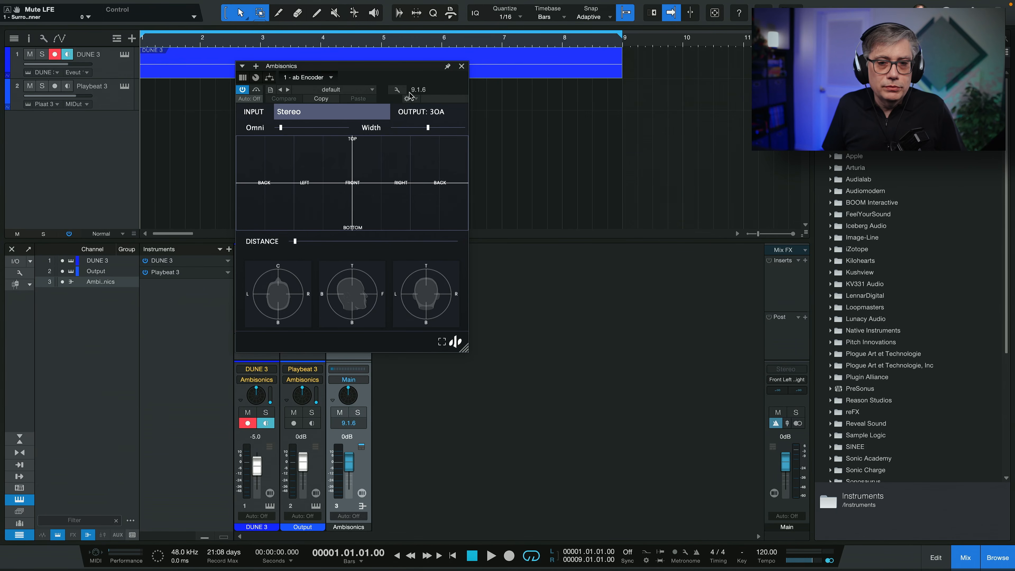
left_click(315, 116)
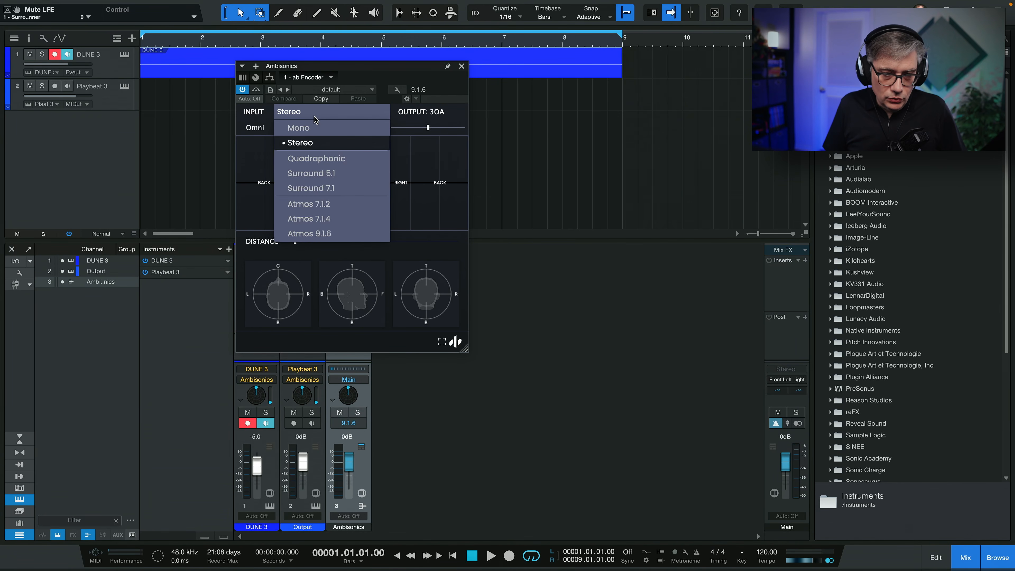
left_click(330, 235)
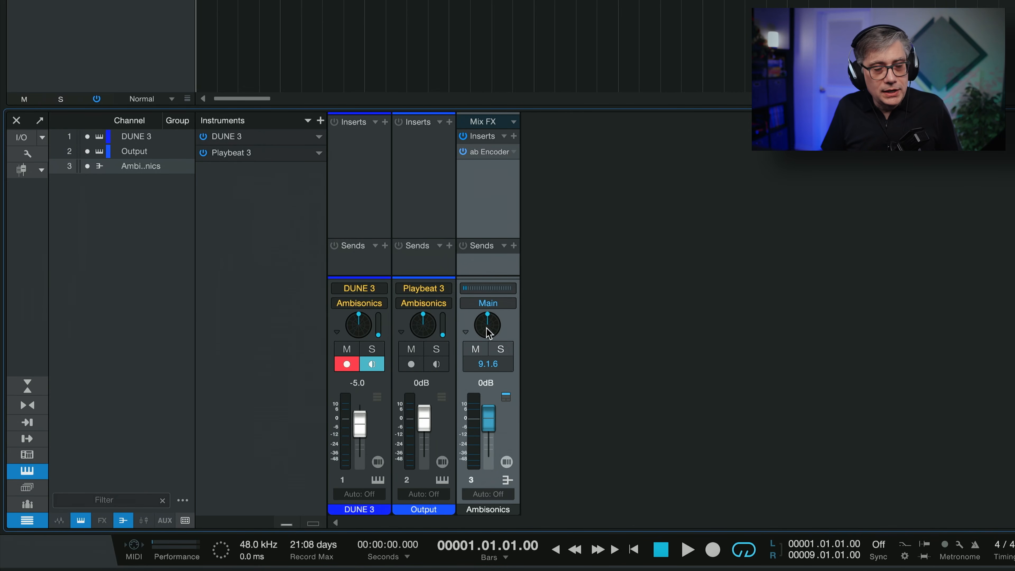
Step: Replace the Ambisonics bus's Surround Panner with the ab Decoder HOA plug-in
left_click(465, 334)
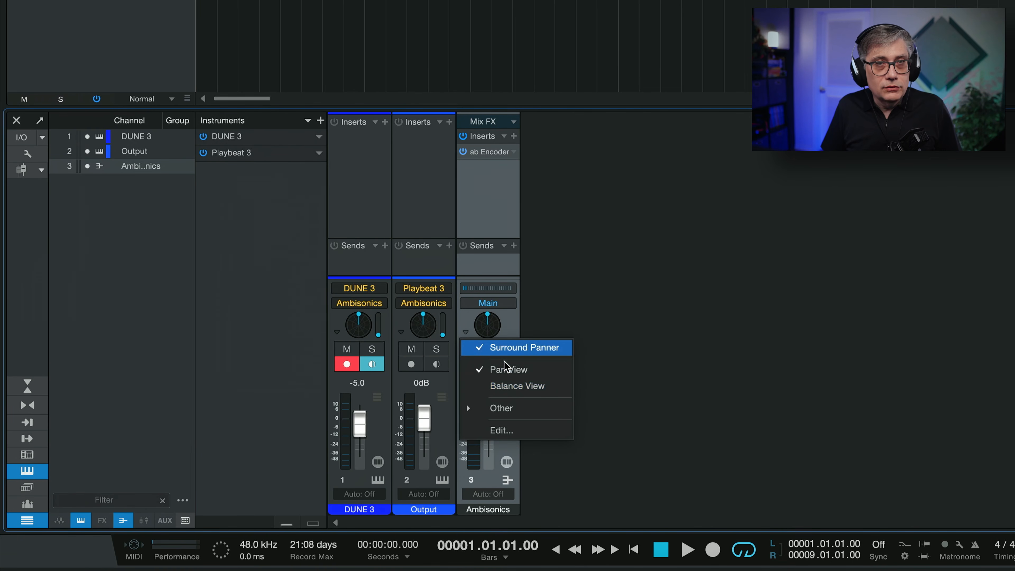
left_click(503, 408)
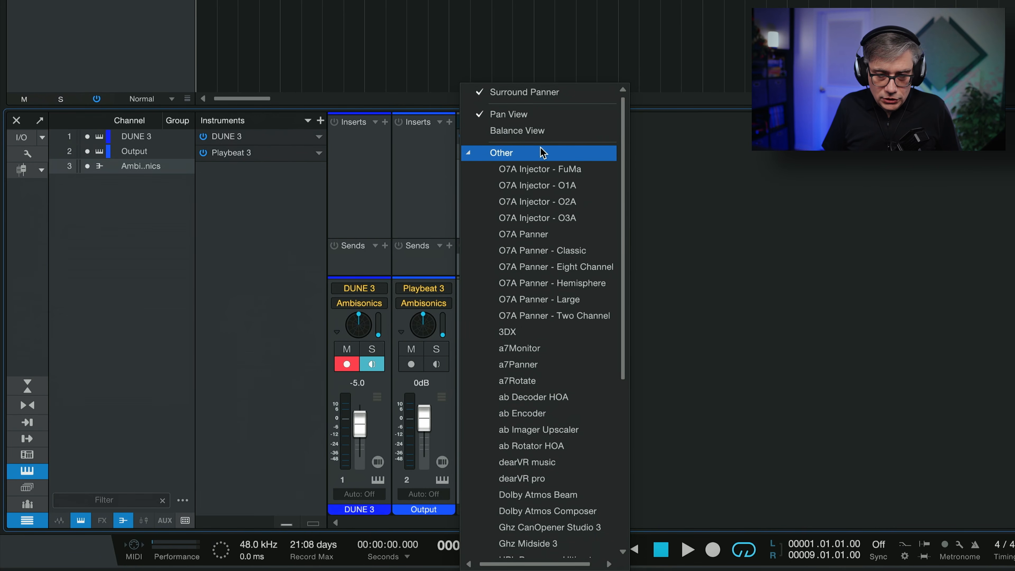
left_click_drag(621, 130, 617, 218)
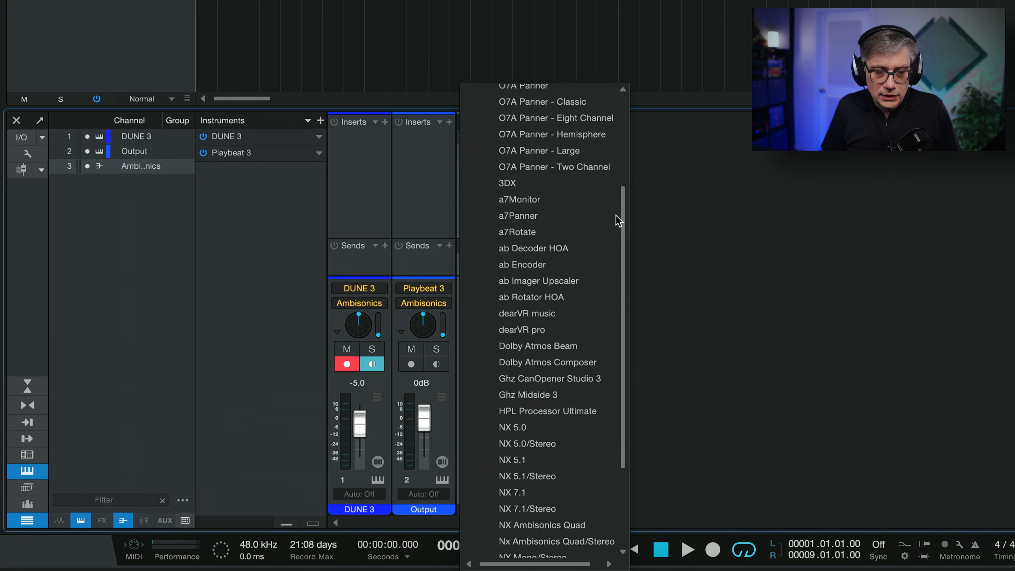
left_click(555, 249)
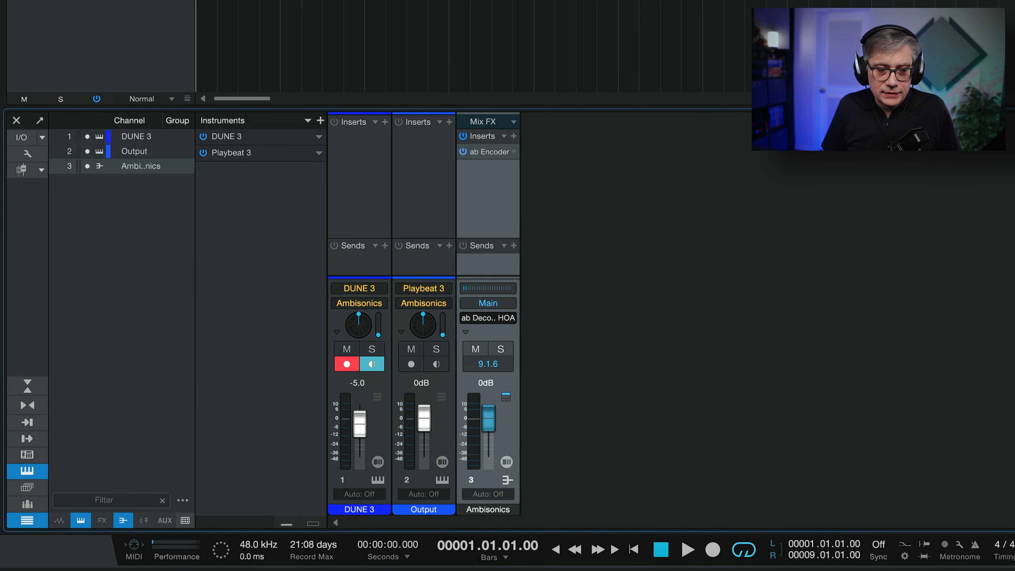
Step: Open the ab Decoder HOA on the Ambisonics bus and review its available decoder output formats
left_click(490, 317)
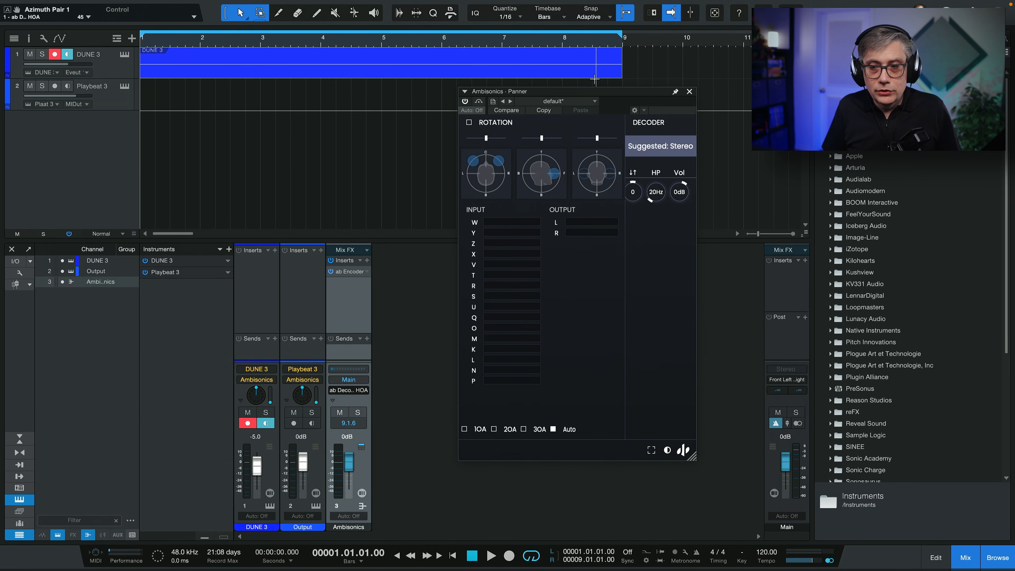
left_click(679, 148)
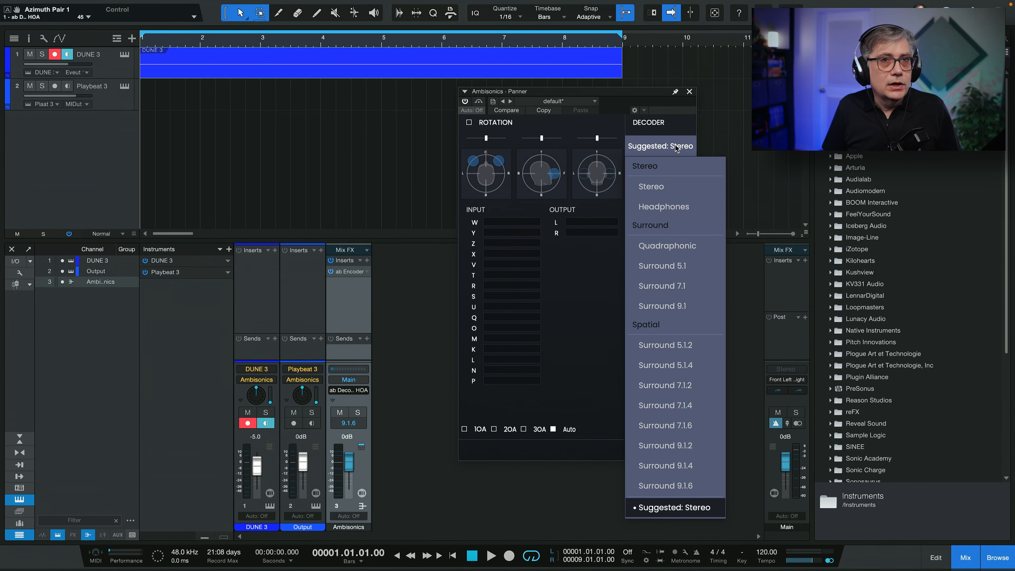
left_click(676, 148)
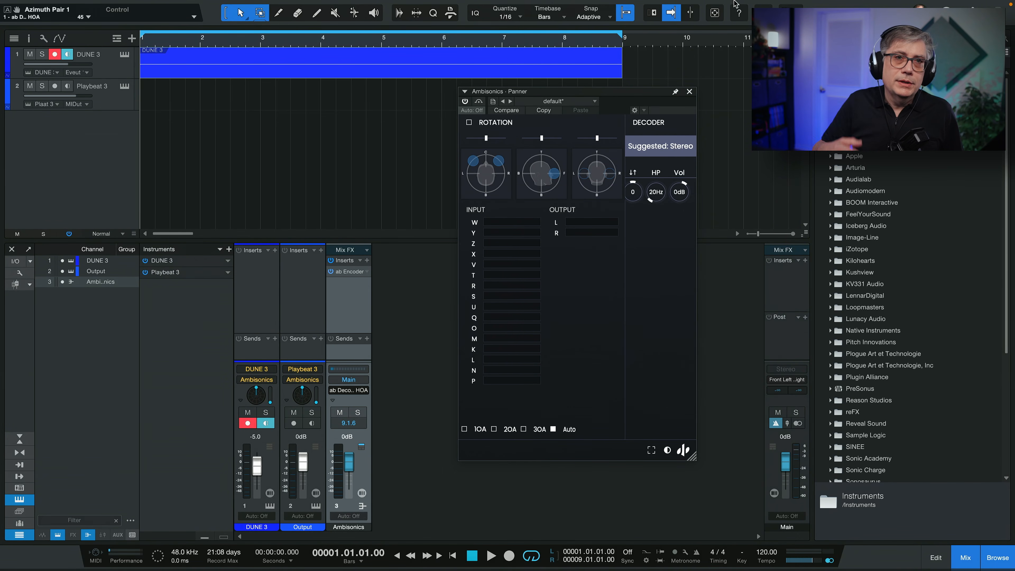
mouse_move(735, 3)
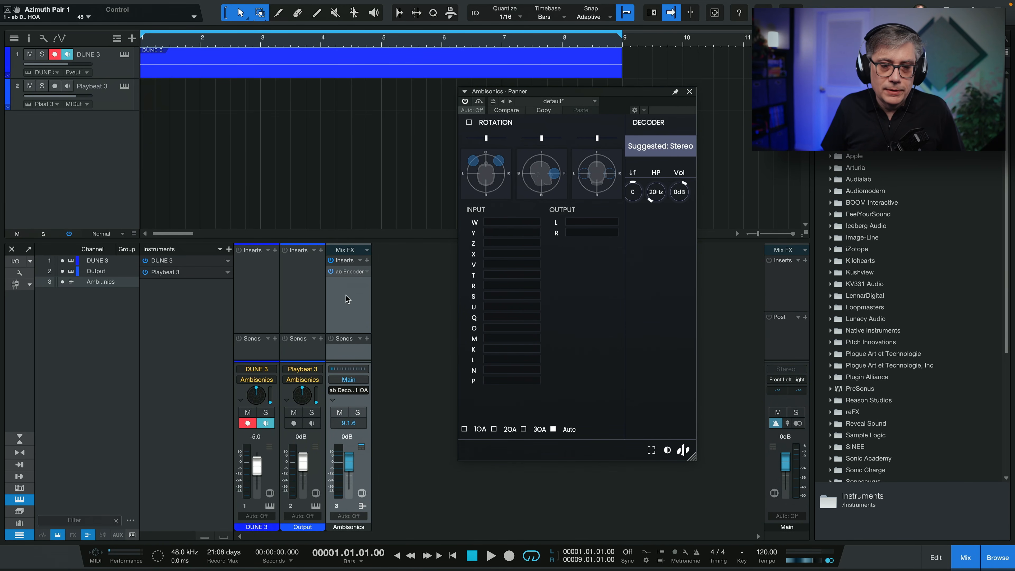
Step: During playback, position the DUNE 3 channel in its Surround Panner at direction -60.0° and elevation 33.5°
left_click(491, 555)
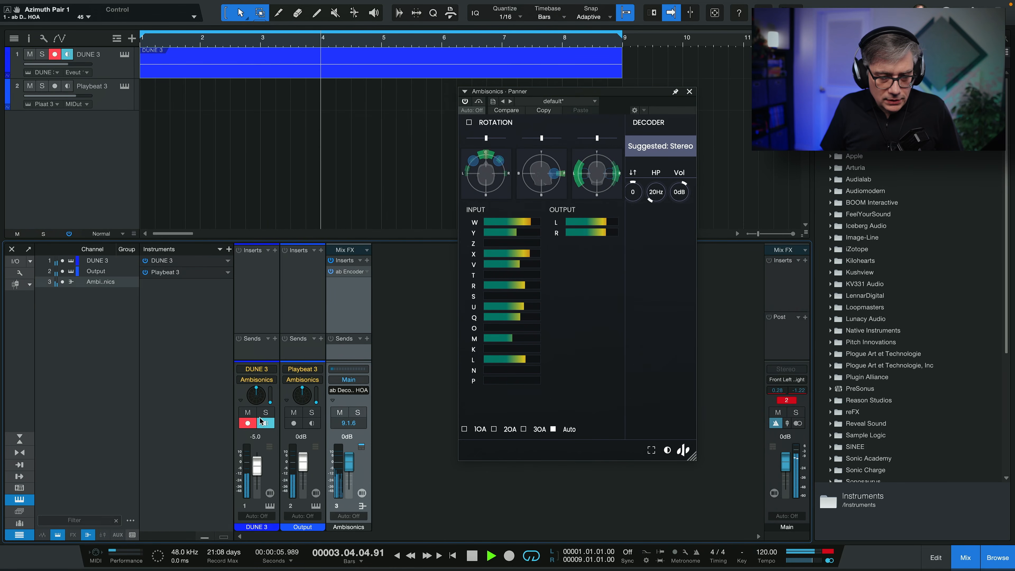
double_click(256, 400)
left_click_drag(586, 91, 415, 82)
left_click_drag(407, 153, 333, 187)
left_click_drag(365, 452, 372, 407)
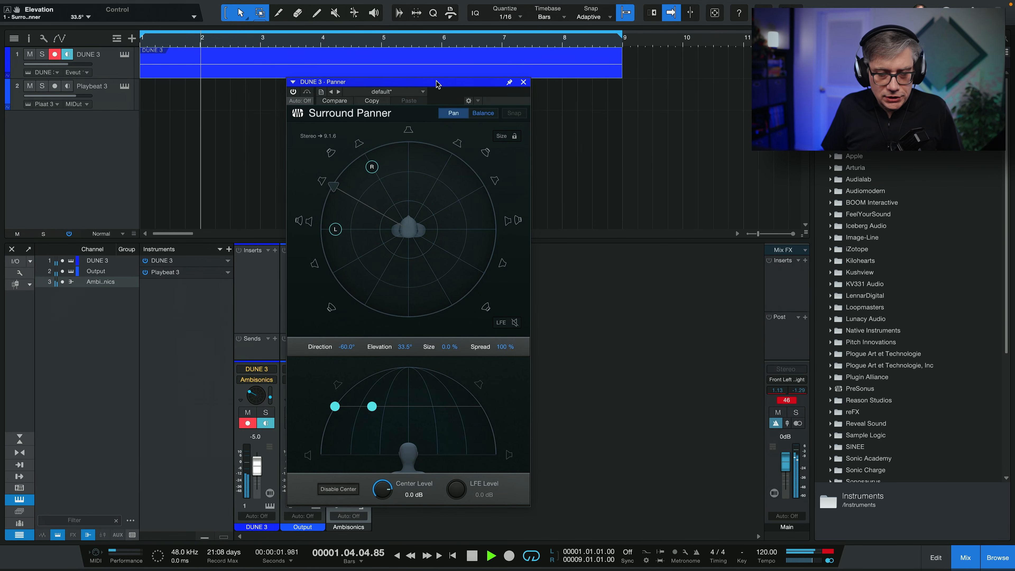
Step: Reopen the Ambisonics bus's ab Decoder HOA during playback to examine the panned sound's position and level meters
left_click_drag(437, 84, 701, 87)
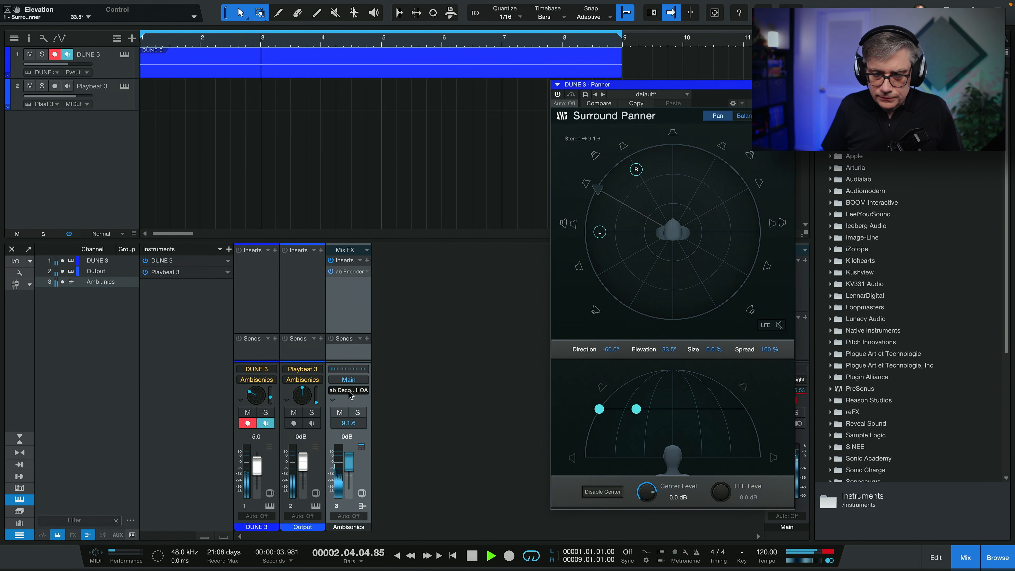
left_click(347, 404)
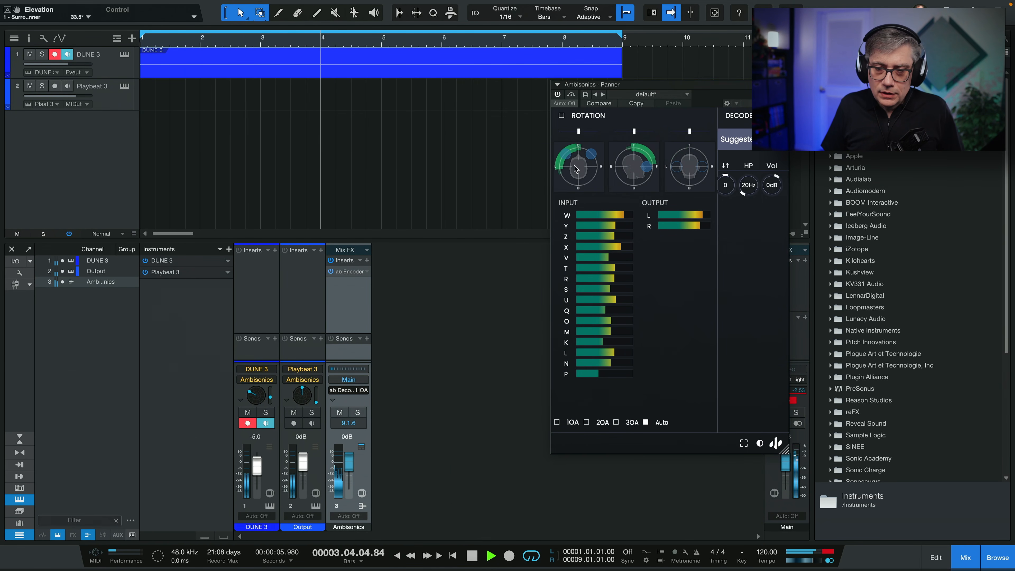